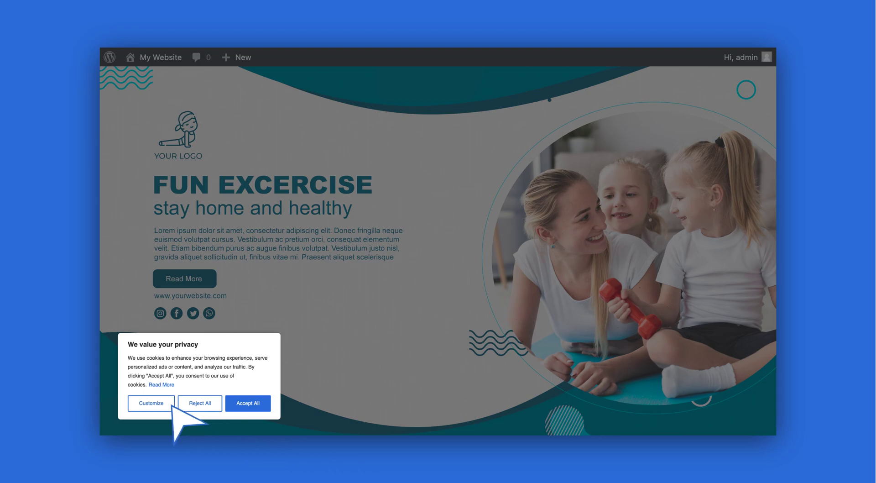
Open the CookieYes plugin Dashboard from the WordPress admin sidebar
{"action": "left_click", "coordinate": [146, 400]}
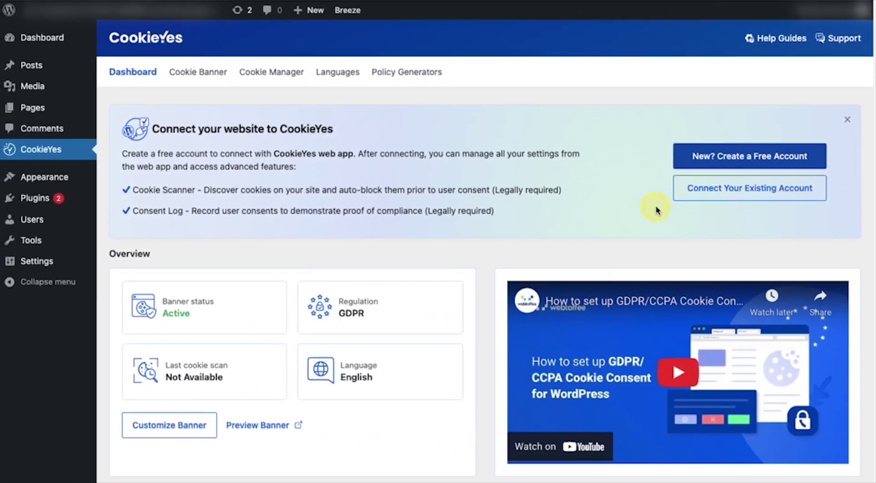
Sign up for a free CookieYes account with email and password, accepting the terms and connecting the site
{"action": "left_click", "coordinate": [756, 163]}
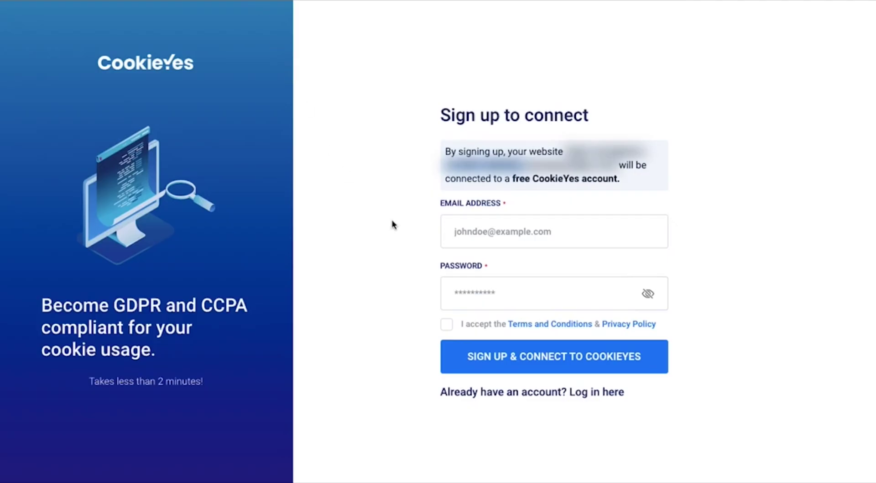
{"action": "left_click", "coordinate": [441, 294]}
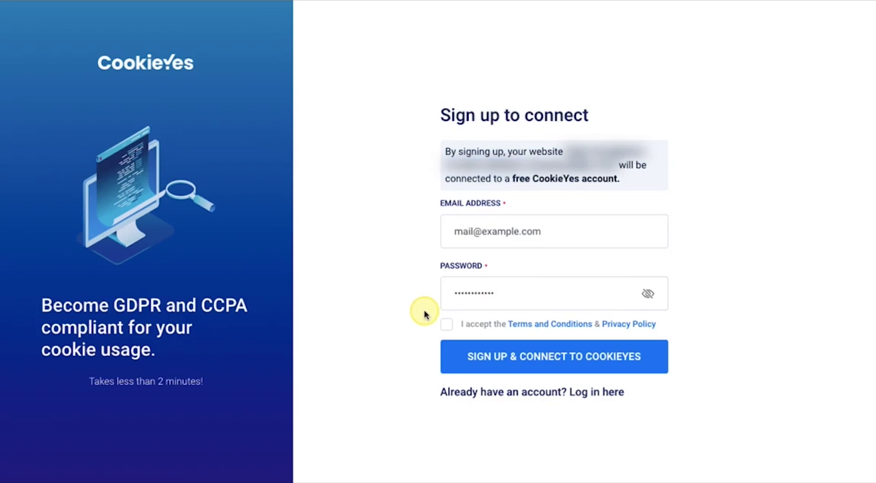
{"action": "left_click", "coordinate": [447, 325]}
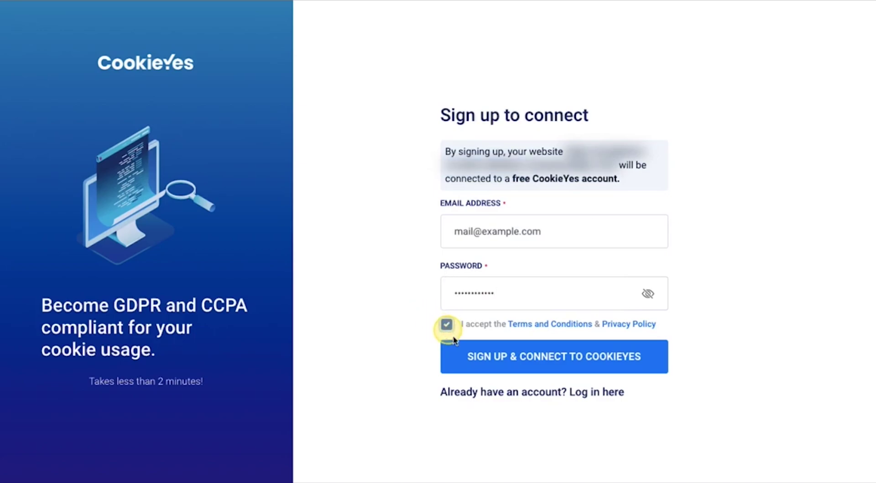
{"action": "left_click", "coordinate": [473, 362]}
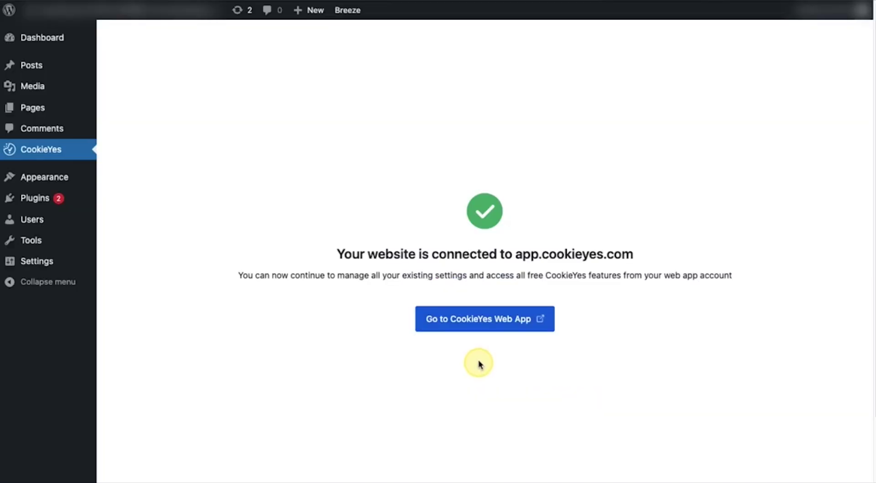
In the CookieYes web app, review the Cookie Manager's scan history and cookies by category, then return to Dashboard
{"action": "left_click", "coordinate": [489, 326]}
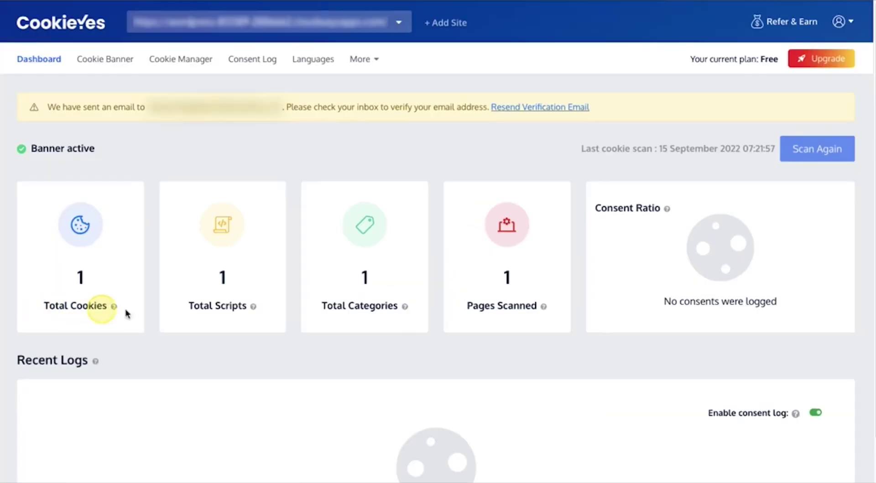
{"action": "scroll", "coordinate": [492, 309], "scroll_direction": "down", "scroll_amount": 2}
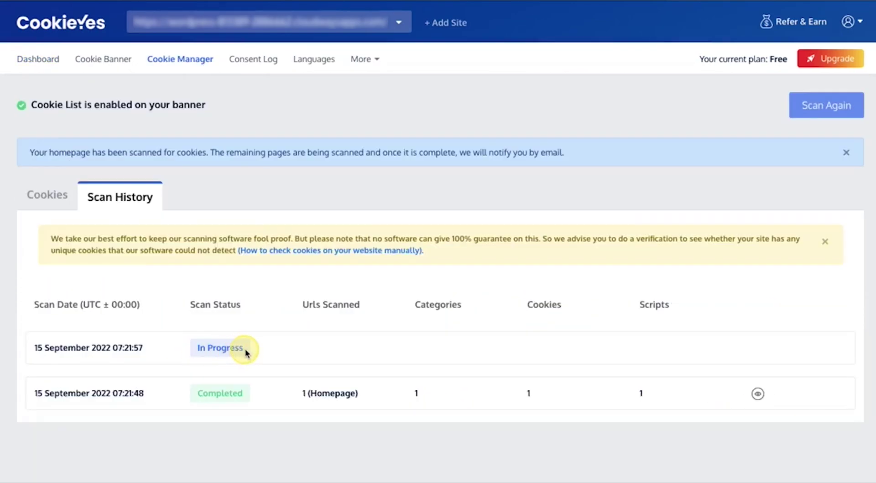
{"action": "left_click", "coordinate": [43, 194]}
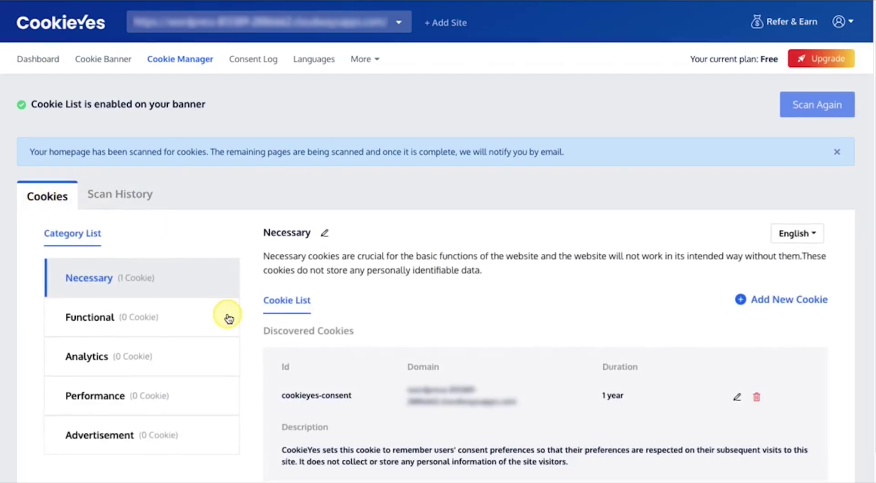
{"action": "scroll", "coordinate": [226, 317], "scroll_direction": "down", "scroll_amount": 2}
{"action": "scroll", "coordinate": [228, 318], "scroll_direction": "up", "scroll_amount": 1}
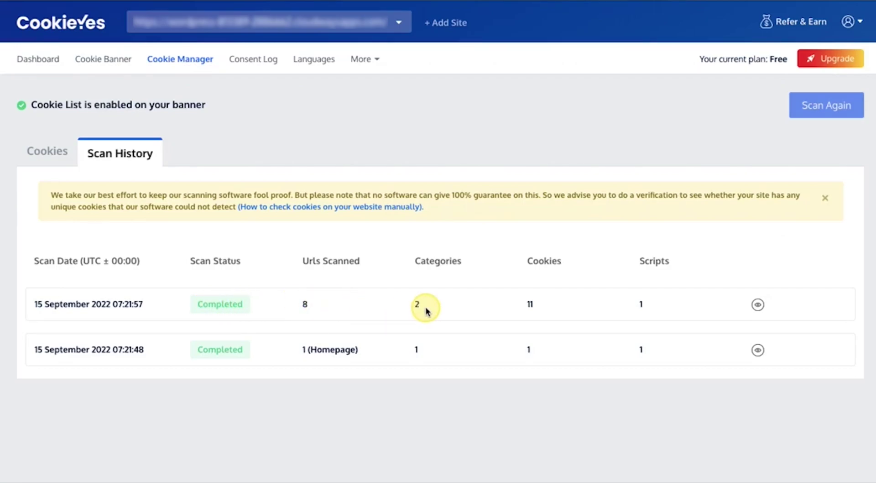
{"action": "left_click", "coordinate": [43, 153]}
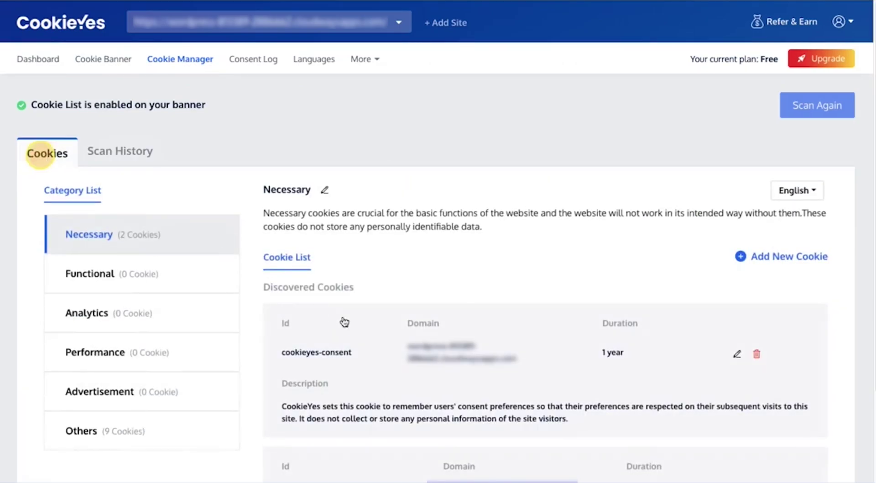
{"action": "scroll", "coordinate": [344, 322], "scroll_direction": "down", "scroll_amount": 2}
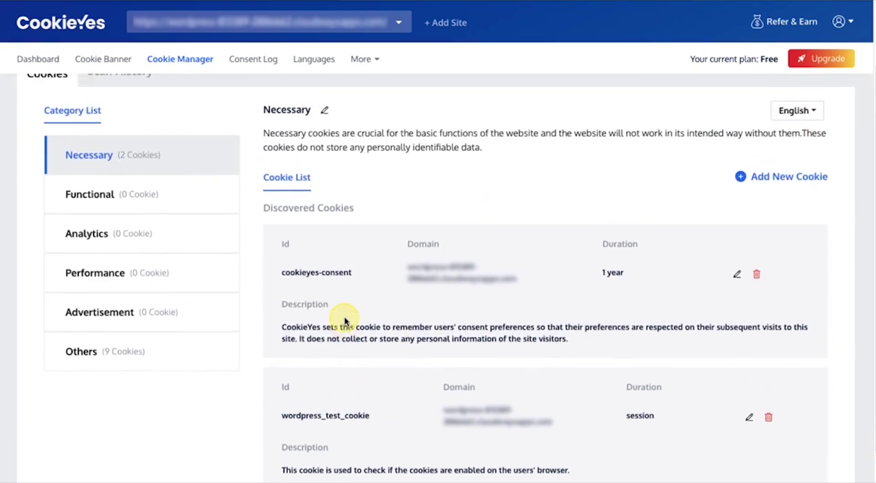
{"action": "scroll", "coordinate": [344, 321], "scroll_direction": "up", "scroll_amount": 1}
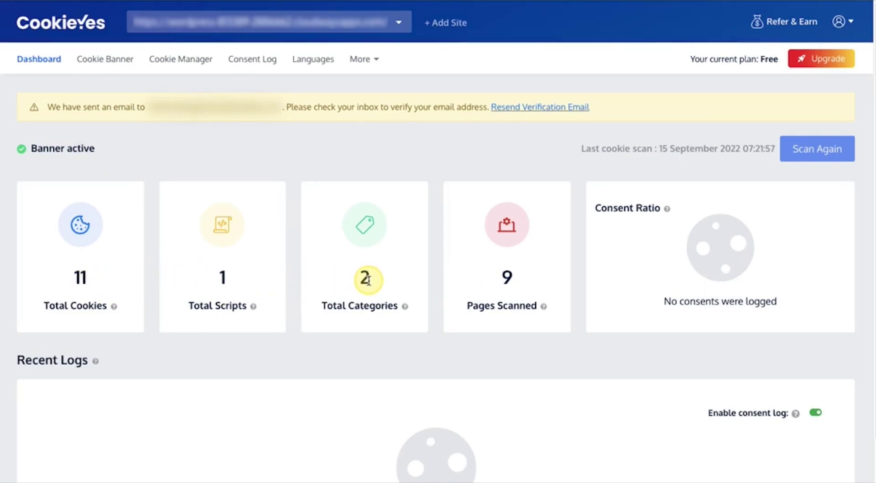
{"action": "mouse_move", "coordinate": [665, 208]}
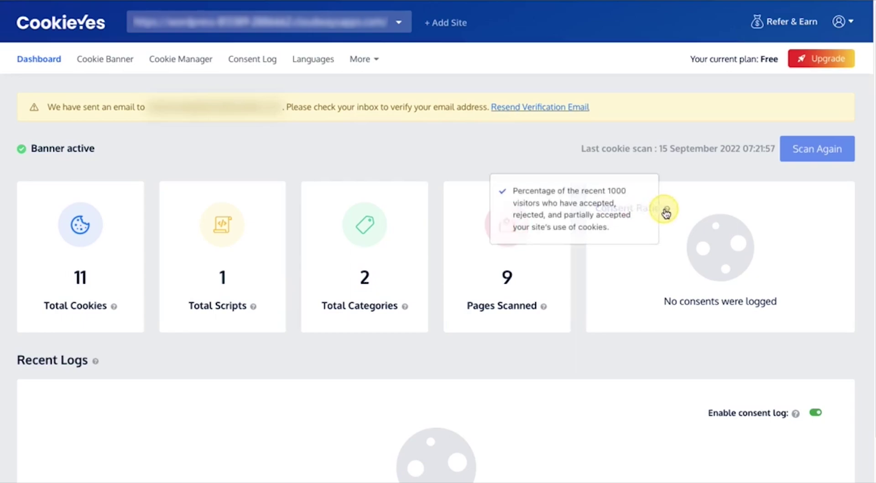
{"action": "scroll", "coordinate": [666, 212], "scroll_direction": "down", "scroll_amount": 1}
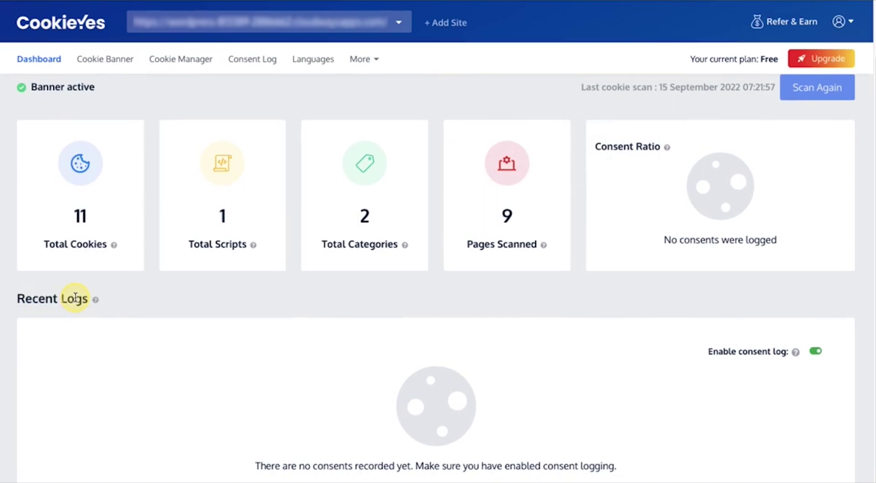
{"action": "scroll", "coordinate": [75, 298], "scroll_direction": "up", "scroll_amount": 1}
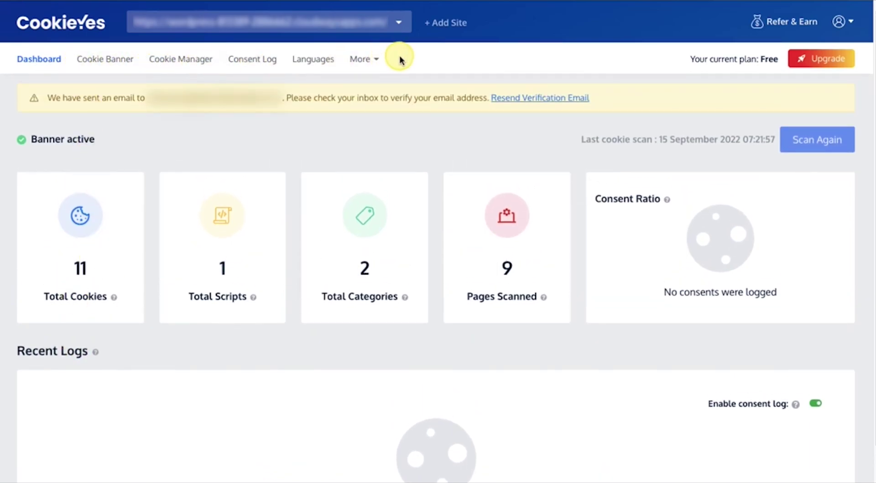
Open the Cookie Banner editor and keep GDPR as the consent template
{"action": "left_click", "coordinate": [120, 61]}
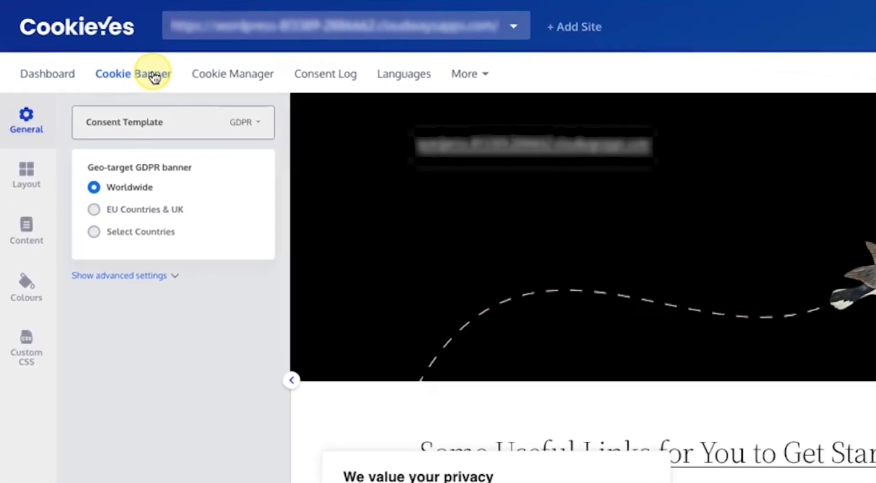
{"action": "left_click", "coordinate": [266, 133]}
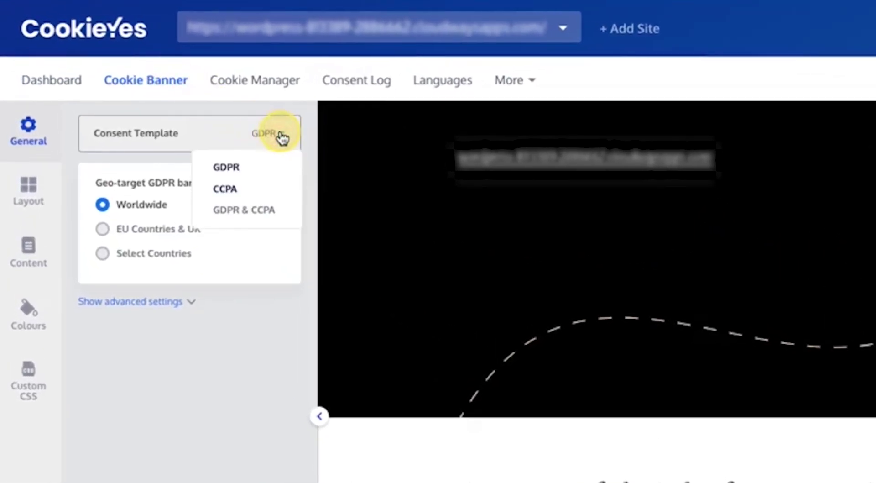
{"action": "left_click", "coordinate": [250, 166]}
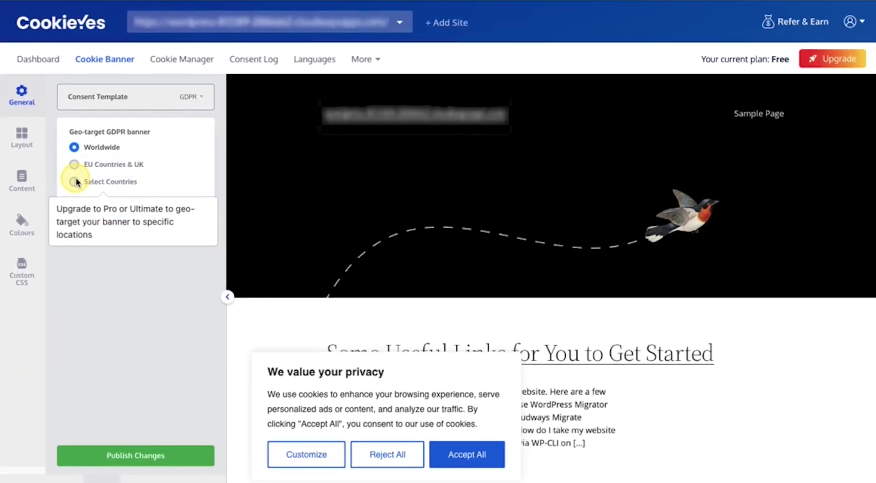
Browse the banner's Layout, Content and Colours sections, ending back on Content
{"action": "left_click", "coordinate": [21, 136]}
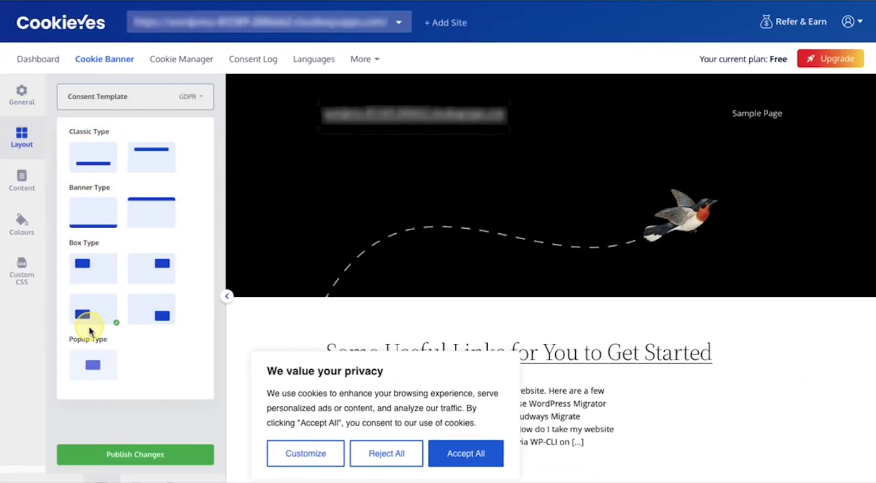
{"action": "left_click", "coordinate": [22, 183]}
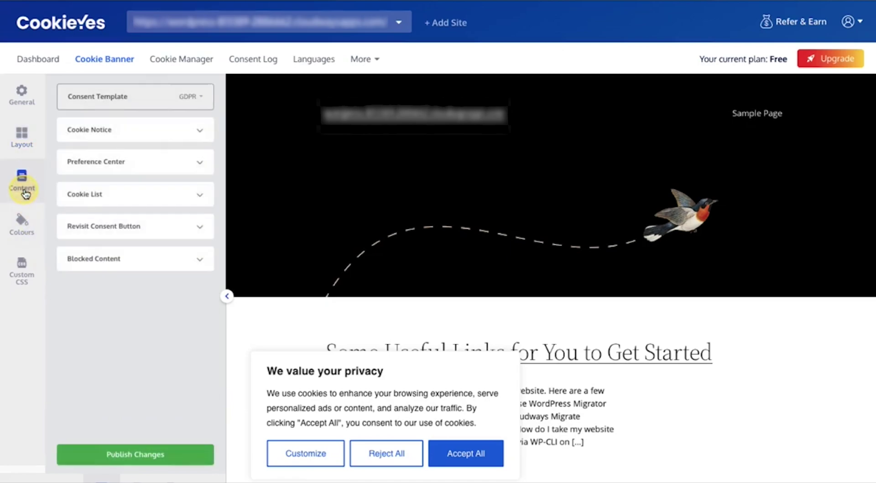
{"action": "left_click", "coordinate": [21, 226]}
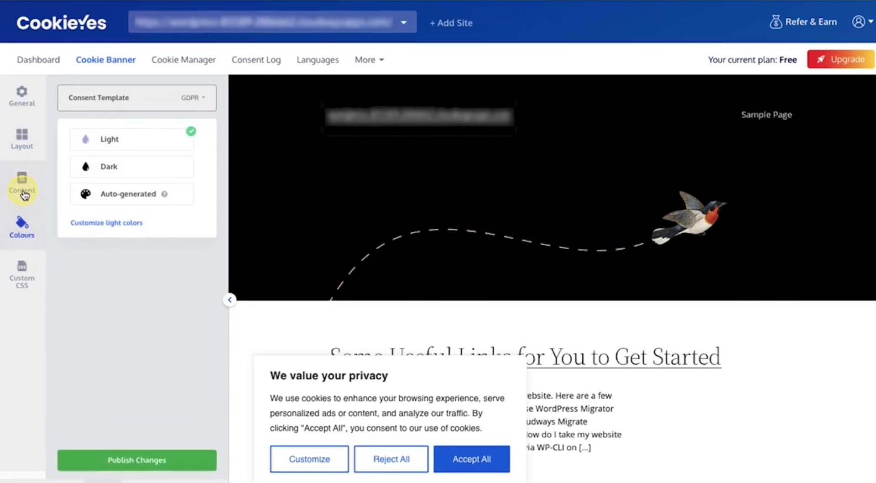
{"action": "left_click", "coordinate": [23, 189]}
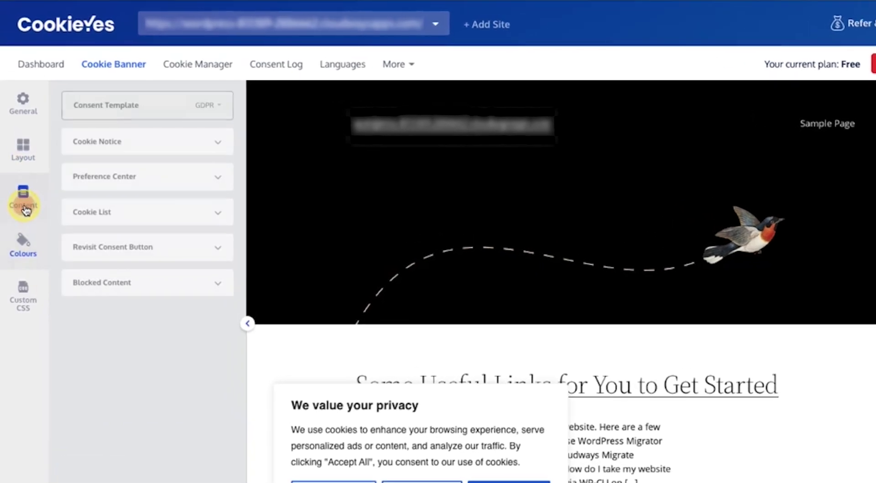
Enable the Read More link under Cookie Notice, then check Revisit Consent Button and Custom CSS settings
{"action": "left_click", "coordinate": [217, 143]}
{"action": "scroll", "coordinate": [203, 360], "scroll_direction": "down", "scroll_amount": 4}
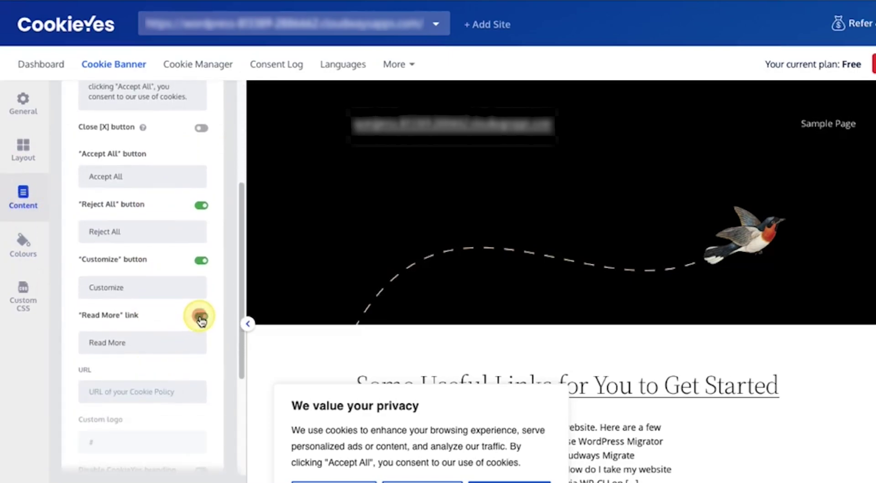
{"action": "left_click", "coordinate": [199, 316]}
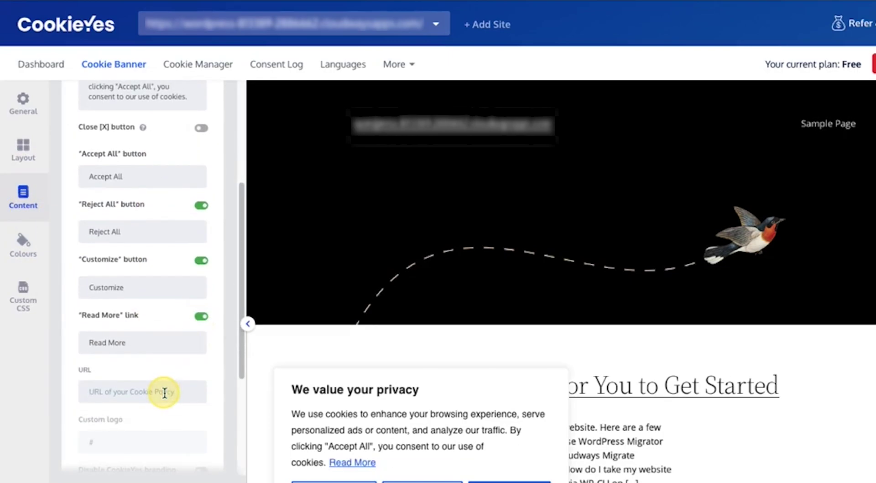
{"action": "scroll", "coordinate": [165, 393], "scroll_direction": "down", "scroll_amount": 5}
{"action": "left_click", "coordinate": [160, 405]}
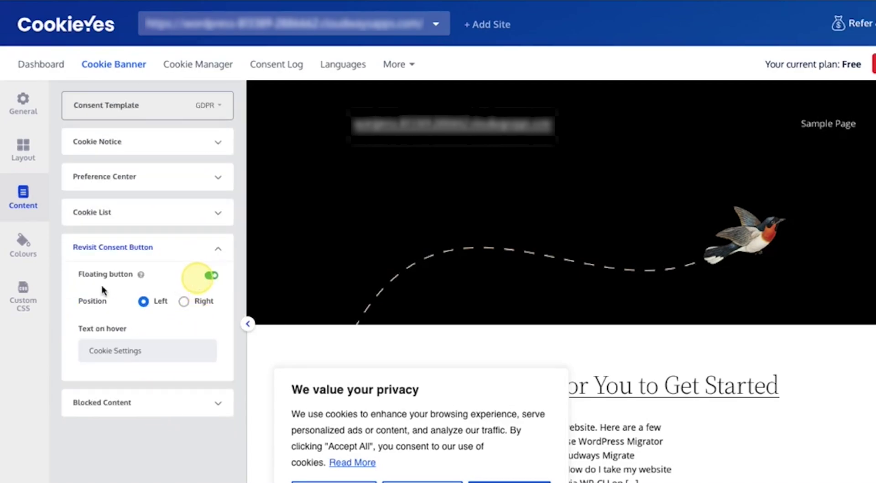
{"action": "left_click", "coordinate": [25, 296]}
{"action": "mouse_move", "coordinate": [138, 174]}
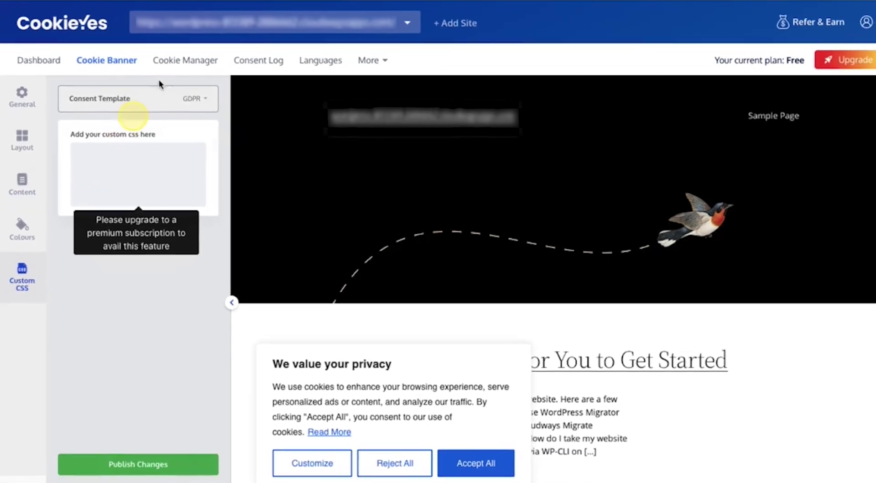
In Cookie Manager, open and cancel Add New Cookie, then start a new website scan
{"action": "left_click", "coordinate": [176, 59]}
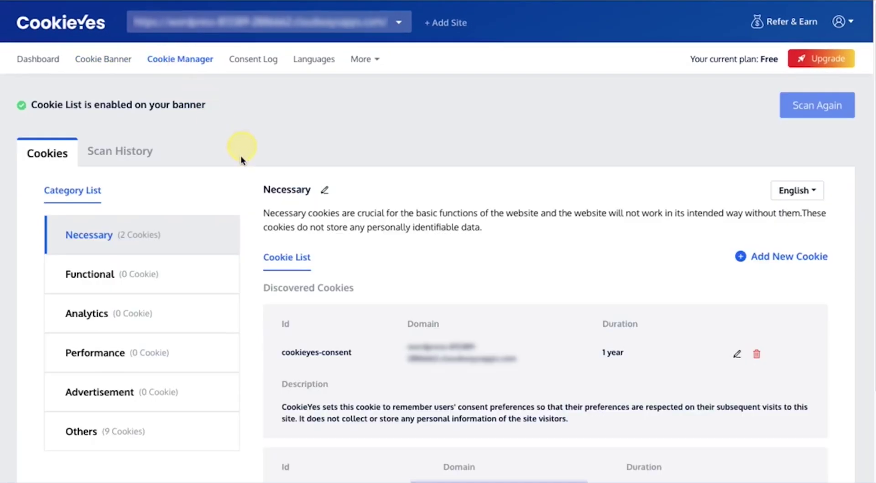
{"action": "scroll", "coordinate": [275, 261], "scroll_direction": "down", "scroll_amount": 1}
{"action": "scroll", "coordinate": [275, 258], "scroll_direction": "down", "scroll_amount": 3}
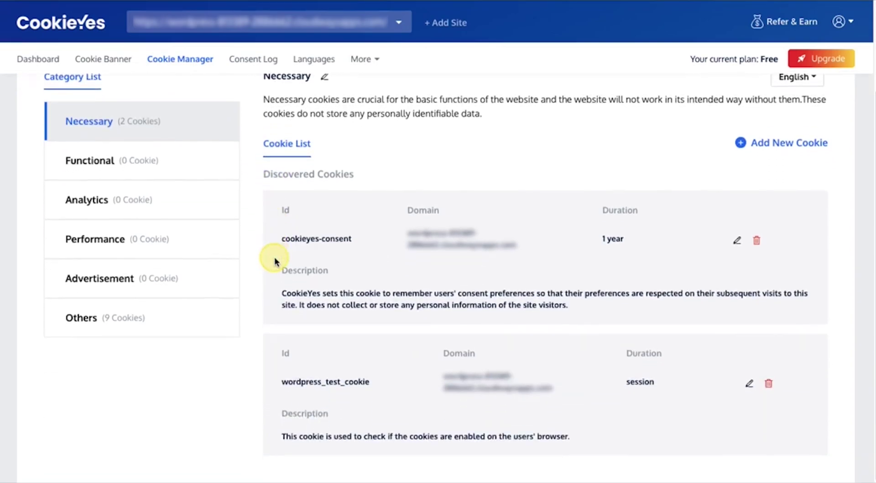
{"action": "scroll", "coordinate": [275, 258], "scroll_direction": "up", "scroll_amount": 1}
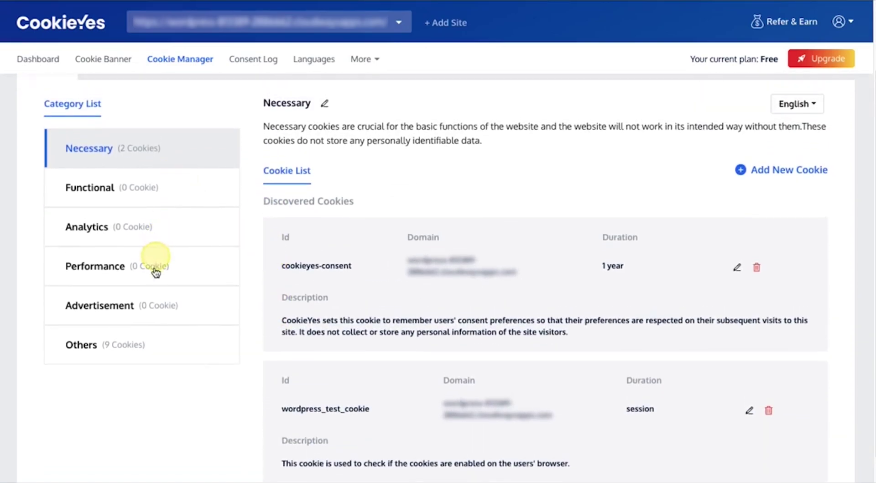
{"action": "left_click", "coordinate": [741, 171]}
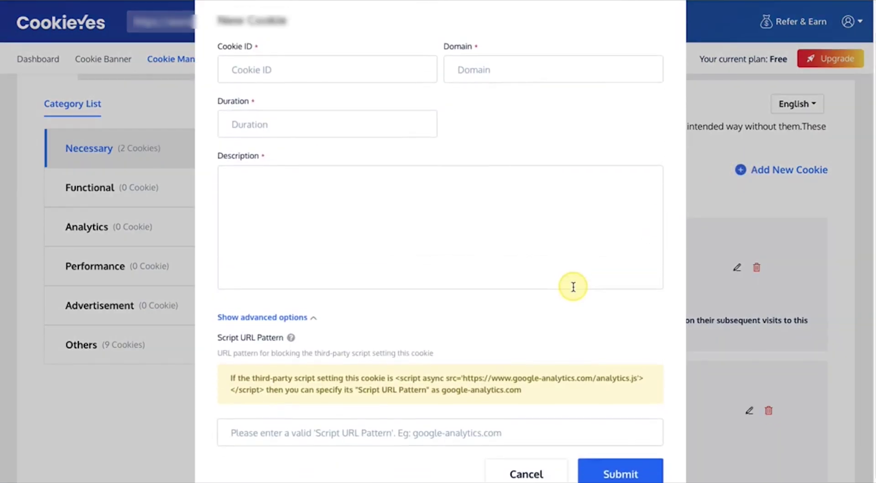
{"action": "left_click", "coordinate": [521, 478]}
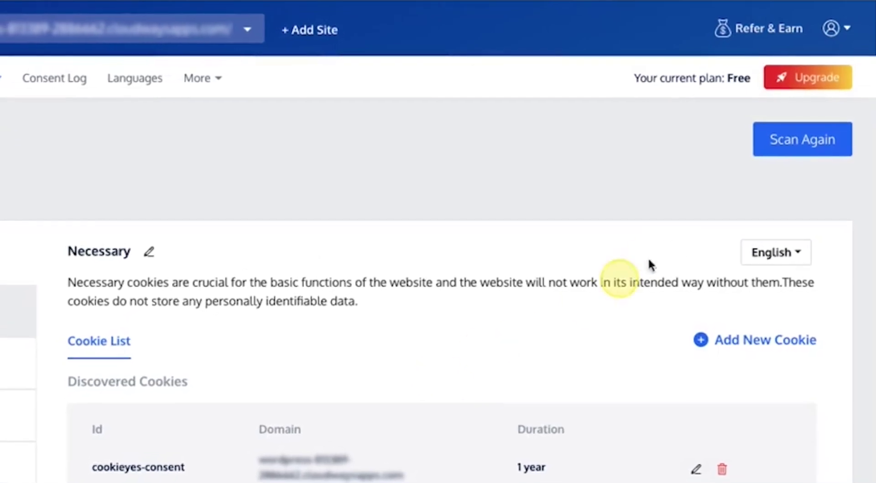
{"action": "left_click", "coordinate": [798, 124]}
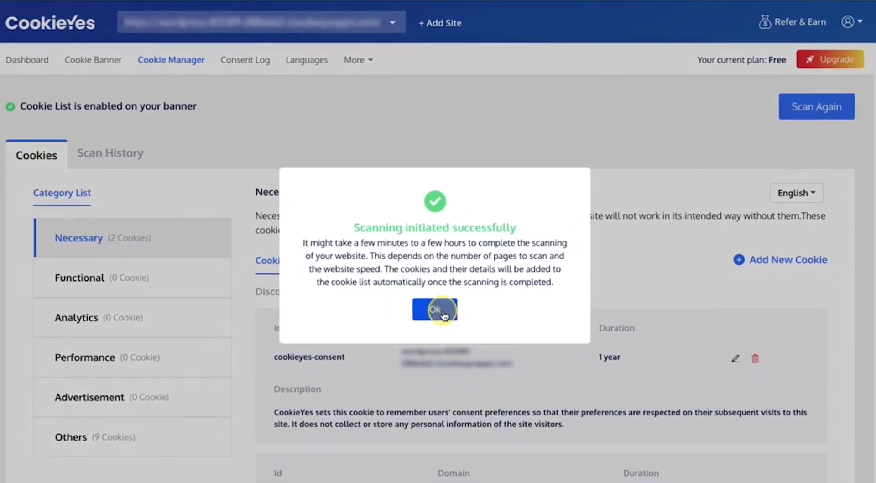
Inspect the completed 11-cookie scan's details in Scan History, then go back to the scan list
{"action": "left_click", "coordinate": [447, 310]}
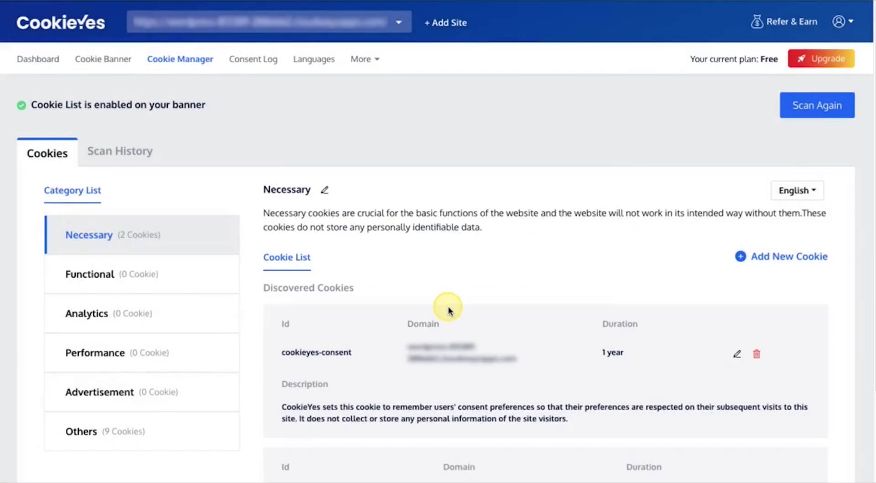
{"action": "left_click", "coordinate": [136, 155]}
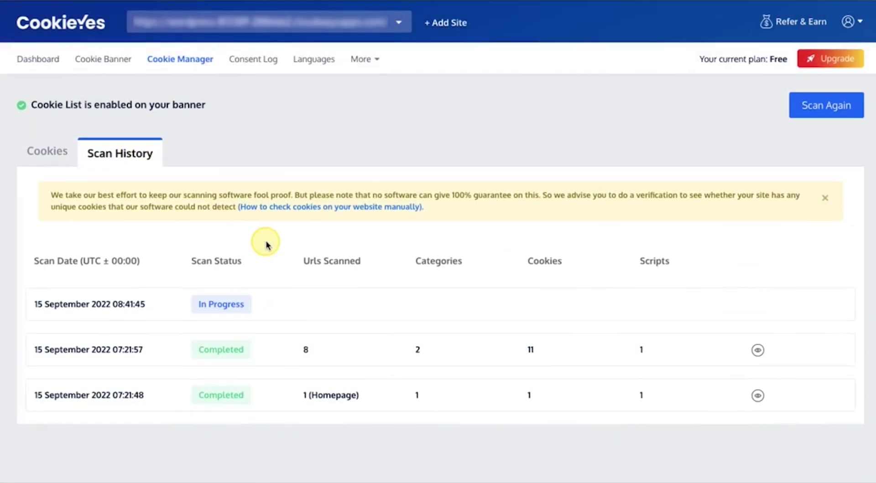
{"action": "left_click", "coordinate": [757, 396]}
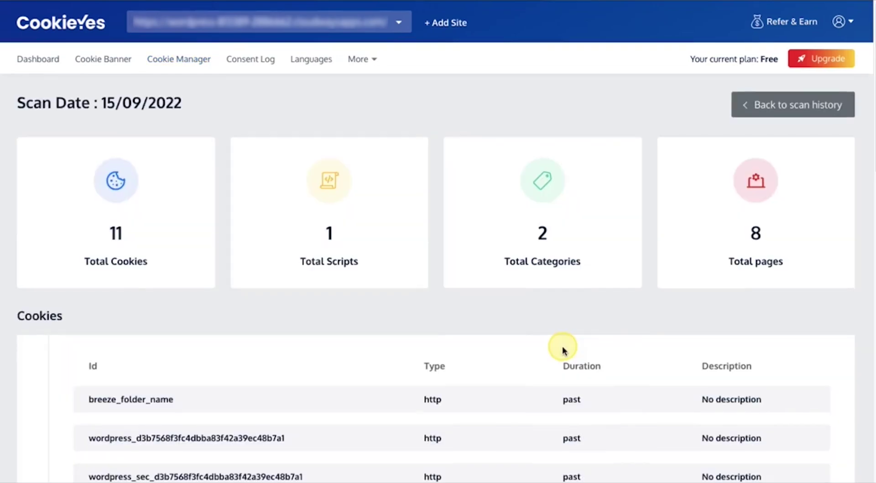
{"action": "scroll", "coordinate": [561, 348], "scroll_direction": "down", "scroll_amount": 7}
{"action": "scroll", "coordinate": [563, 349], "scroll_direction": "down", "scroll_amount": 5}
{"action": "scroll", "coordinate": [562, 349], "scroll_direction": "down", "scroll_amount": 6}
{"action": "scroll", "coordinate": [562, 349], "scroll_direction": "down", "scroll_amount": 2}
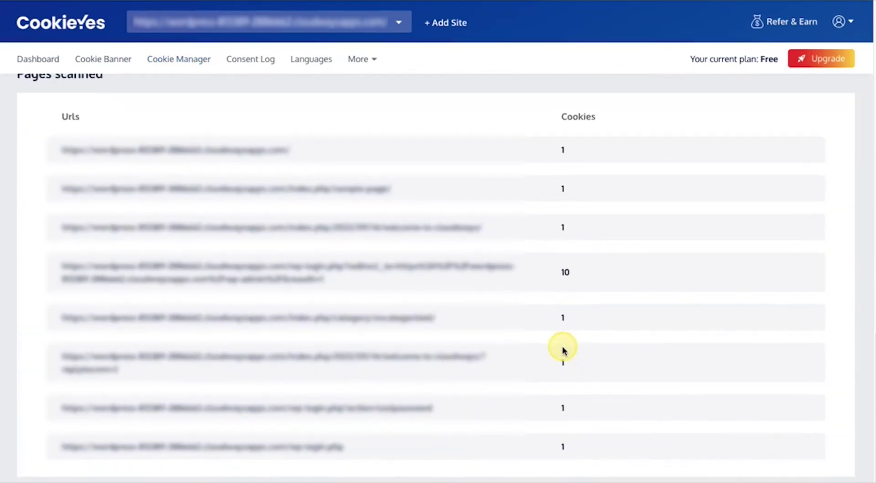
{"action": "scroll", "coordinate": [562, 349], "scroll_direction": "up", "scroll_amount": 2}
{"action": "scroll", "coordinate": [563, 349], "scroll_direction": "up", "scroll_amount": 9}
{"action": "scroll", "coordinate": [562, 349], "scroll_direction": "up", "scroll_amount": 6}
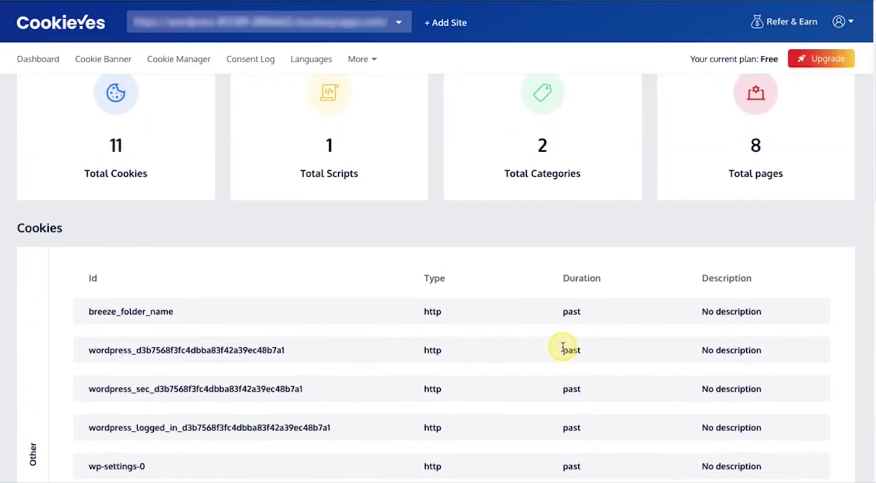
{"action": "scroll", "coordinate": [561, 338], "scroll_direction": "up", "scroll_amount": 2}
{"action": "left_click", "coordinate": [751, 100]}
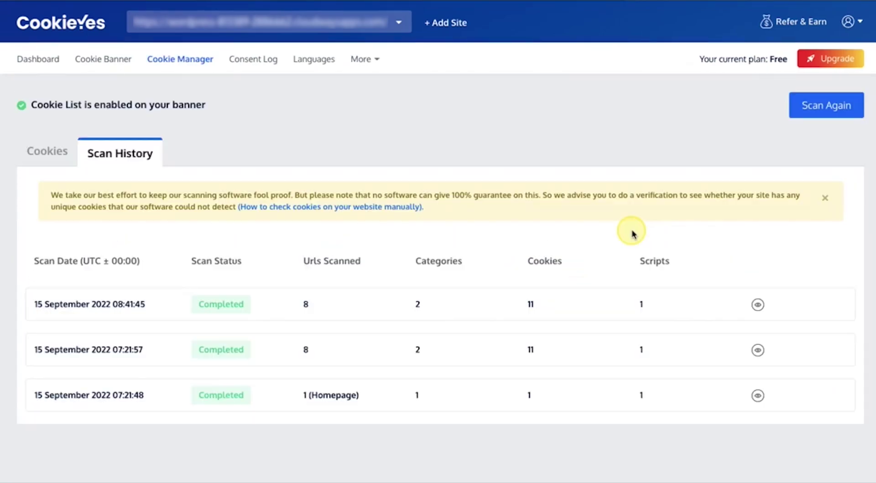
Inspect the three visitors' per-category consents, then export the log for 16/08/2022–15/09/2022 as CSV
{"action": "left_click", "coordinate": [259, 63]}
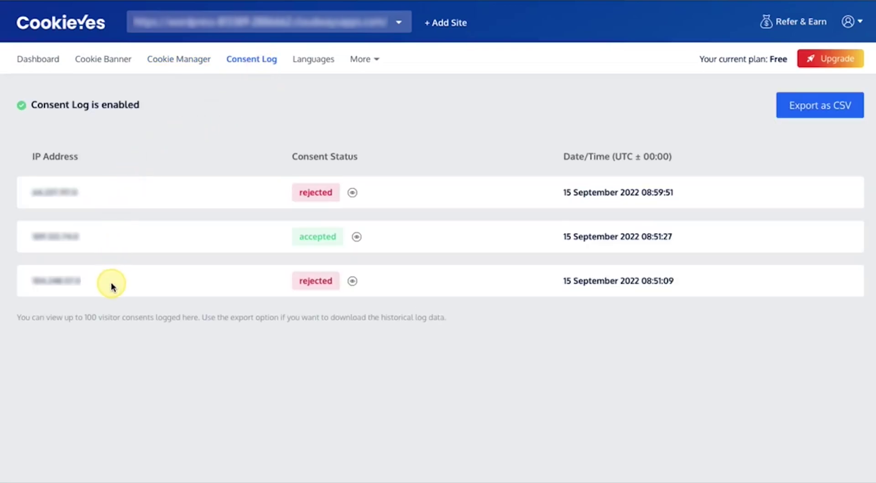
{"action": "left_click", "coordinate": [353, 194]}
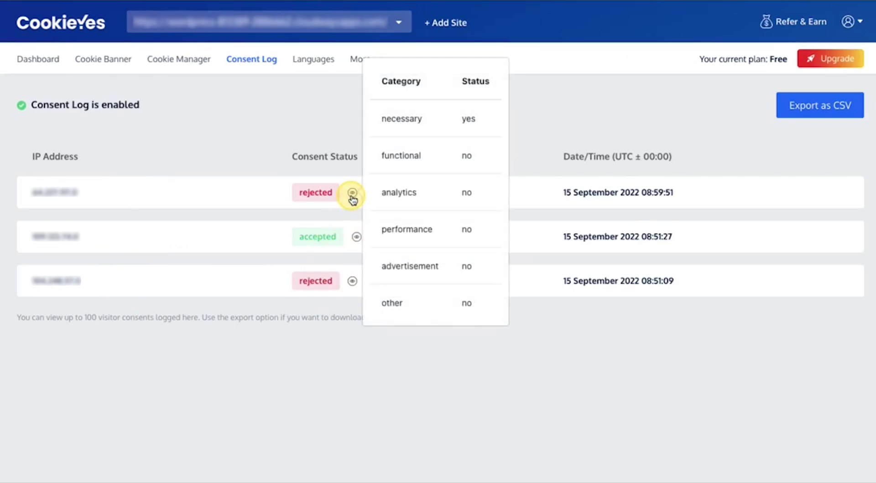
{"action": "left_click", "coordinate": [356, 236]}
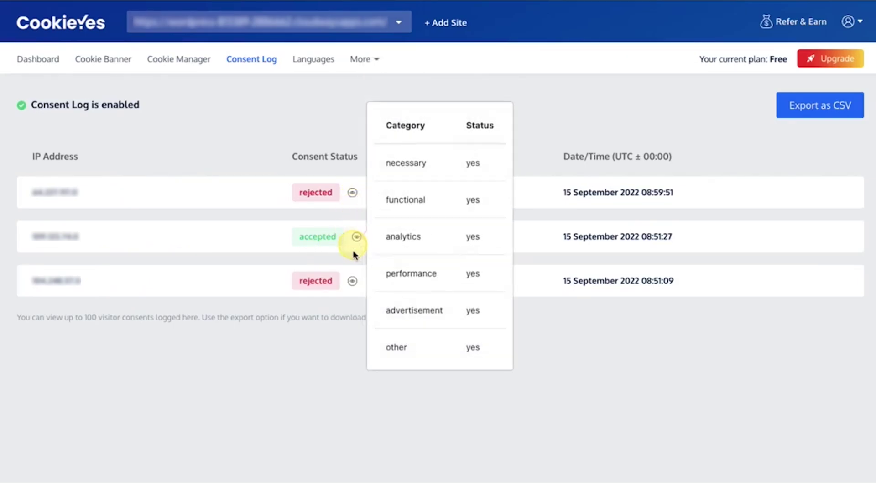
{"action": "left_click", "coordinate": [352, 281]}
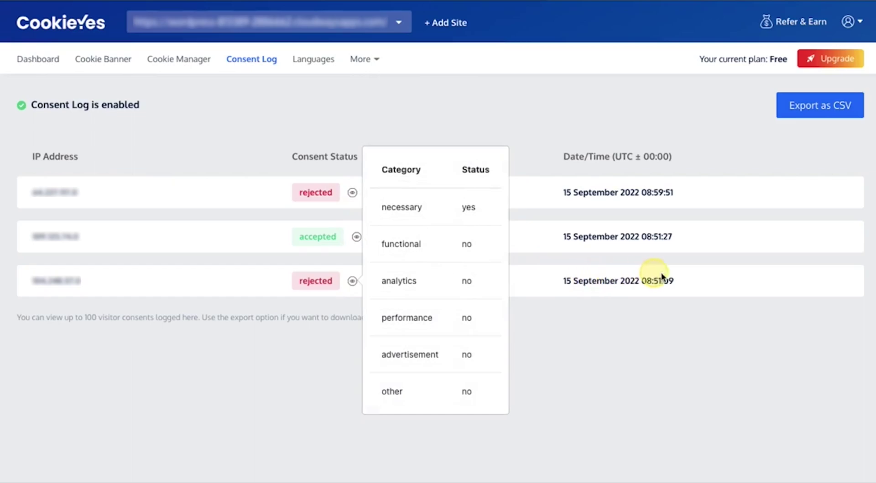
{"action": "left_click", "coordinate": [578, 312]}
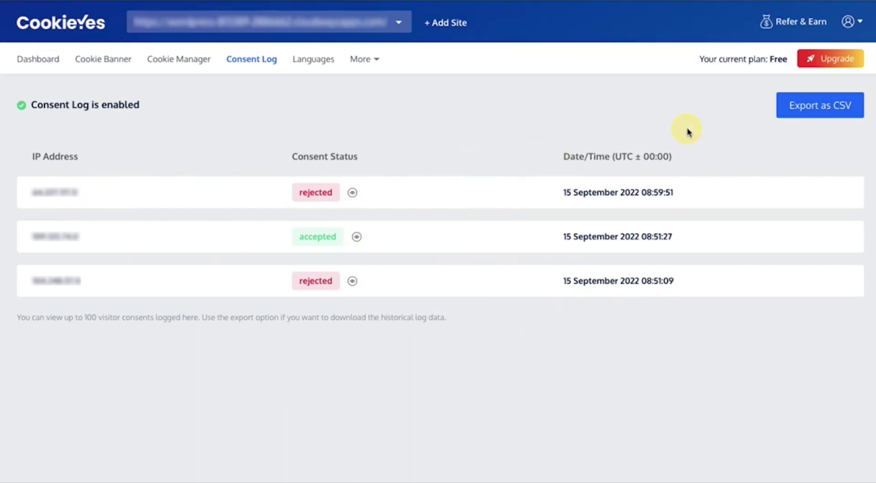
{"action": "left_click", "coordinate": [818, 108]}
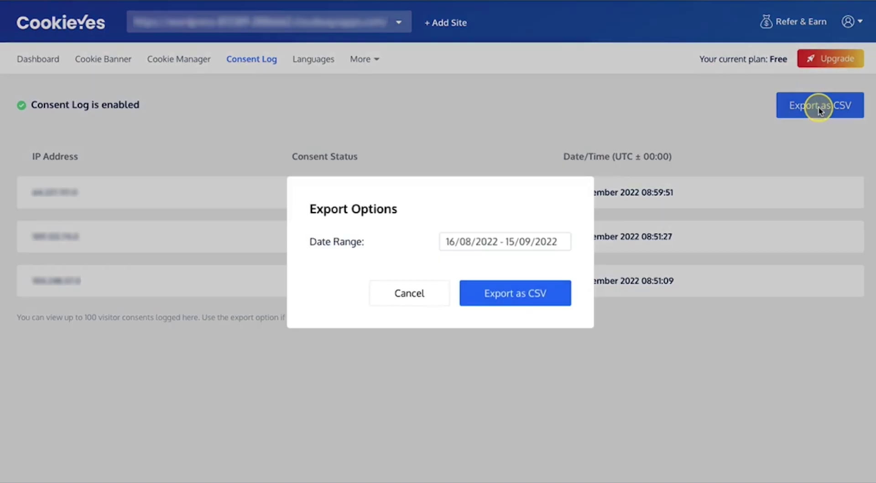
{"action": "left_click", "coordinate": [547, 293]}
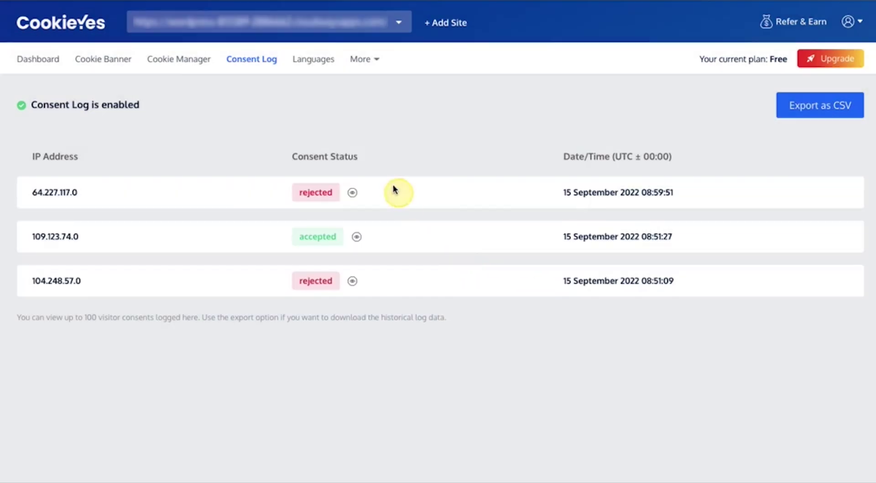
Browse the Add Language list without adding any, keeping English only, then open the More menu
{"action": "left_click", "coordinate": [315, 62]}
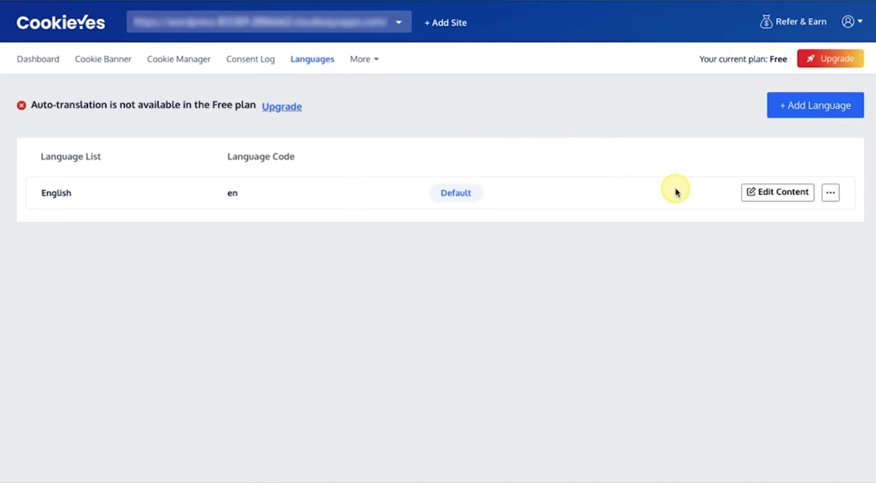
{"action": "left_click", "coordinate": [796, 108]}
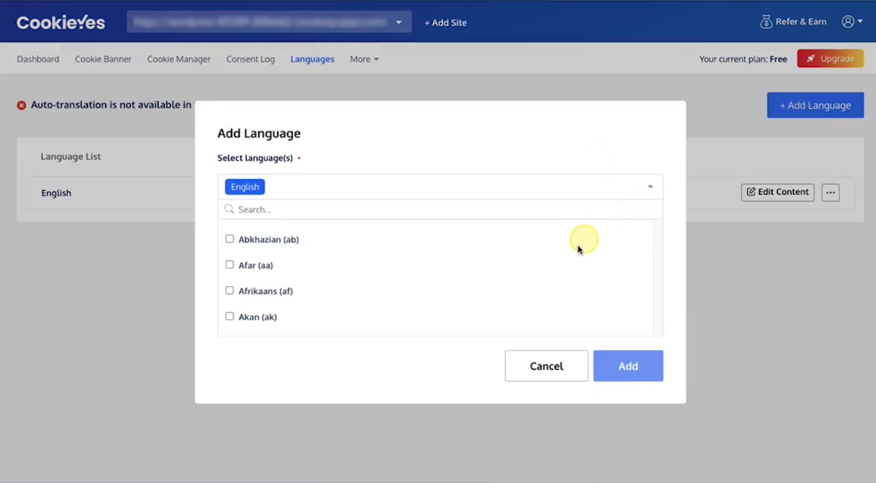
{"action": "scroll", "coordinate": [567, 256], "scroll_direction": "down", "scroll_amount": 5}
{"action": "scroll", "coordinate": [567, 258], "scroll_direction": "down", "scroll_amount": 1}
{"action": "scroll", "coordinate": [567, 257], "scroll_direction": "down", "scroll_amount": 10}
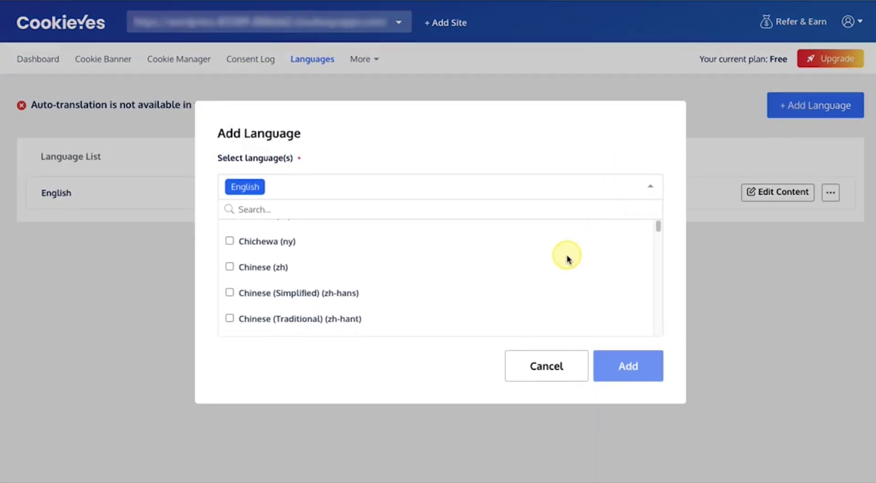
{"action": "scroll", "coordinate": [567, 257], "scroll_direction": "down", "scroll_amount": 3}
{"action": "scroll", "coordinate": [567, 256], "scroll_direction": "down", "scroll_amount": 2}
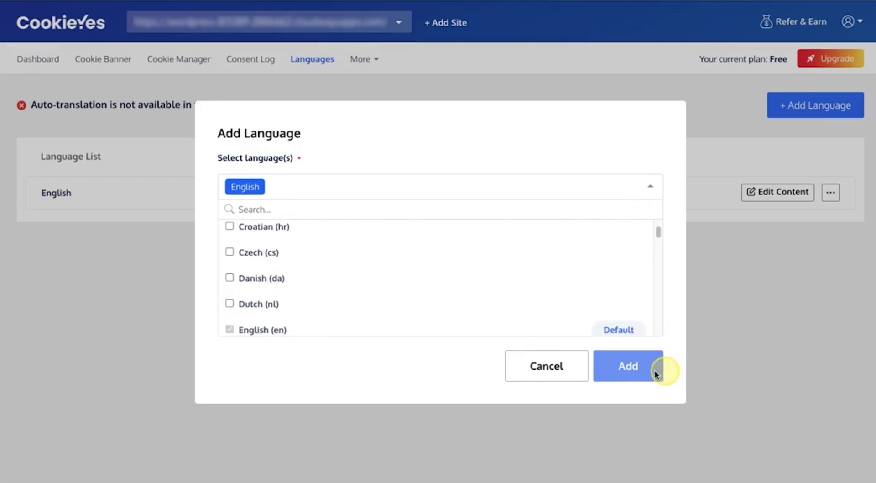
{"action": "left_click", "coordinate": [548, 377]}
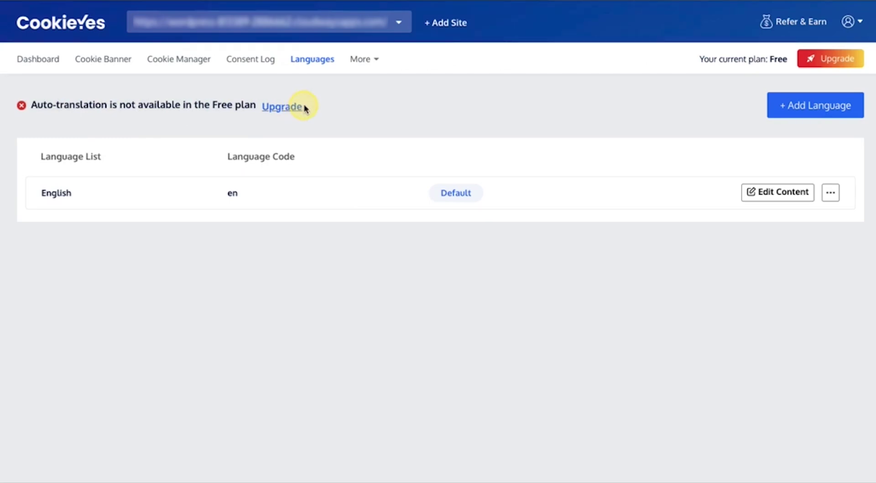
{"action": "left_click", "coordinate": [365, 63]}
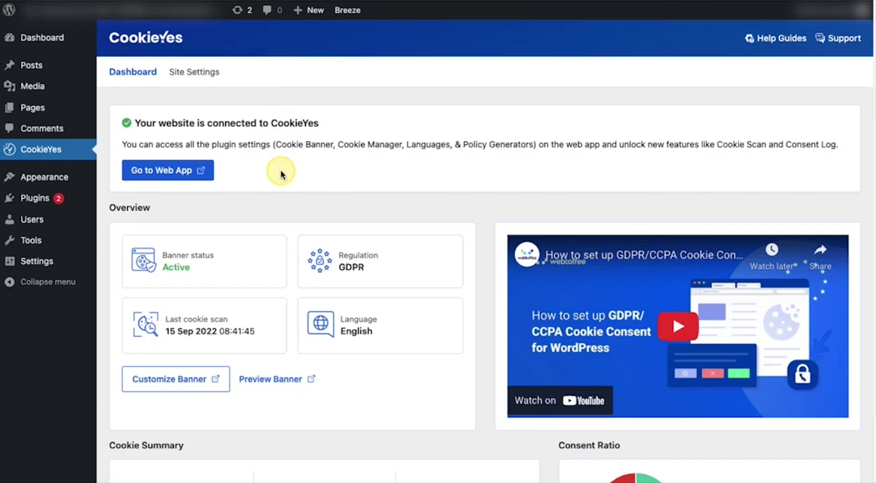
Disconnect the site from the CookieYes web app via Site Settings, confirming the Disconnect dialog
{"action": "scroll", "coordinate": [253, 258], "scroll_direction": "down", "scroll_amount": 3}
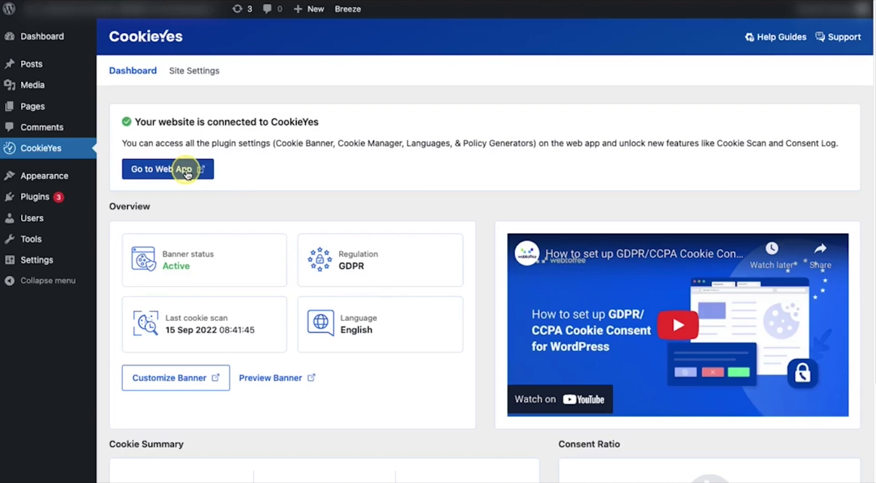
{"action": "left_click", "coordinate": [201, 74]}
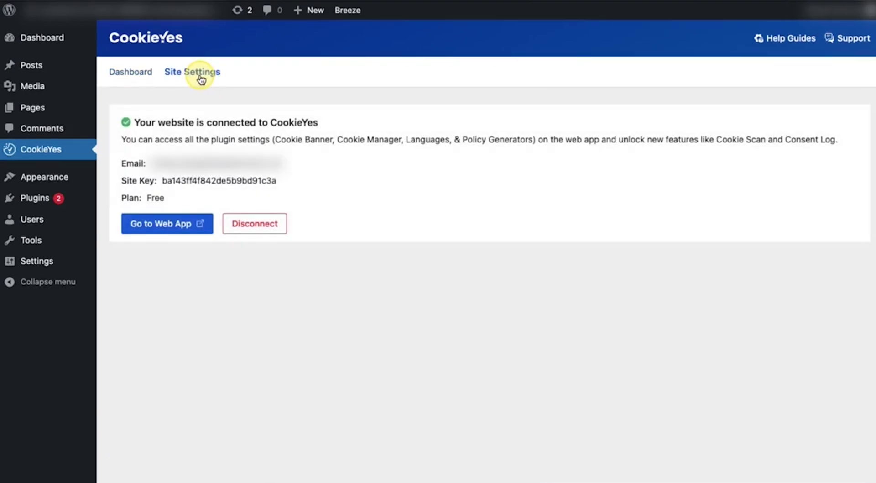
{"action": "left_click", "coordinate": [253, 224]}
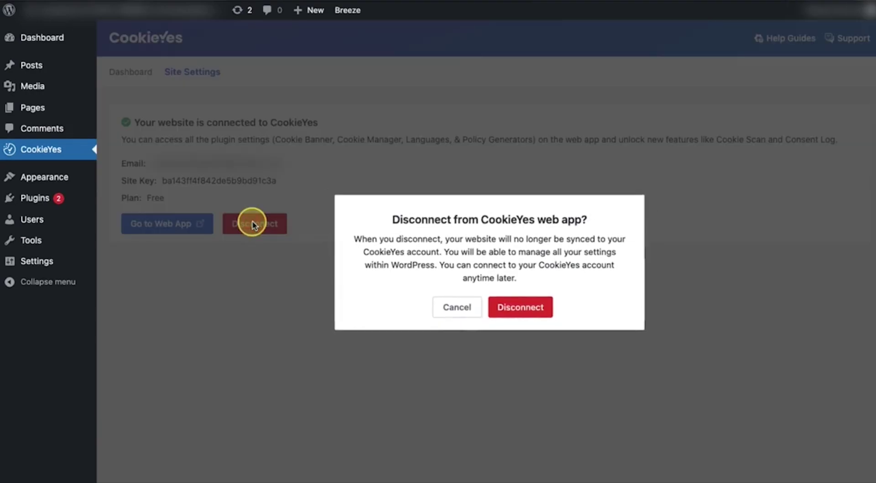
{"action": "left_click", "coordinate": [515, 310]}
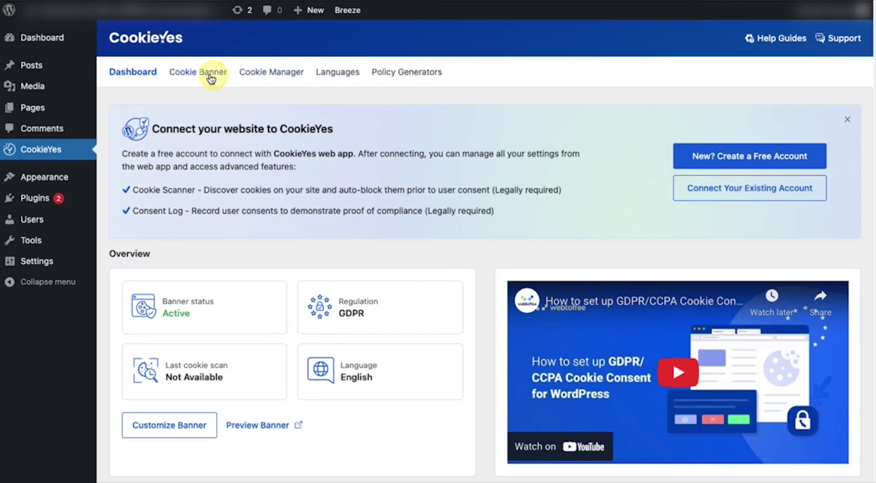
{"action": "left_click", "coordinate": [220, 71]}
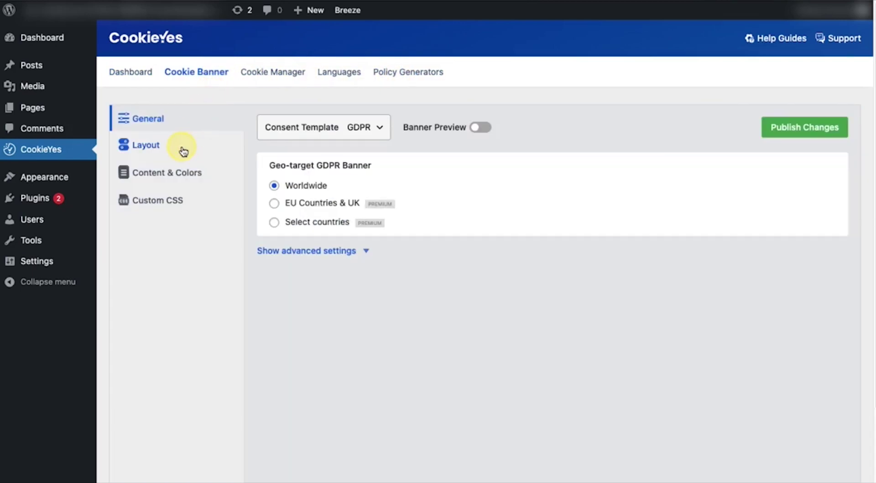
{"action": "left_click", "coordinate": [182, 147]}
{"action": "left_click", "coordinate": [181, 176]}
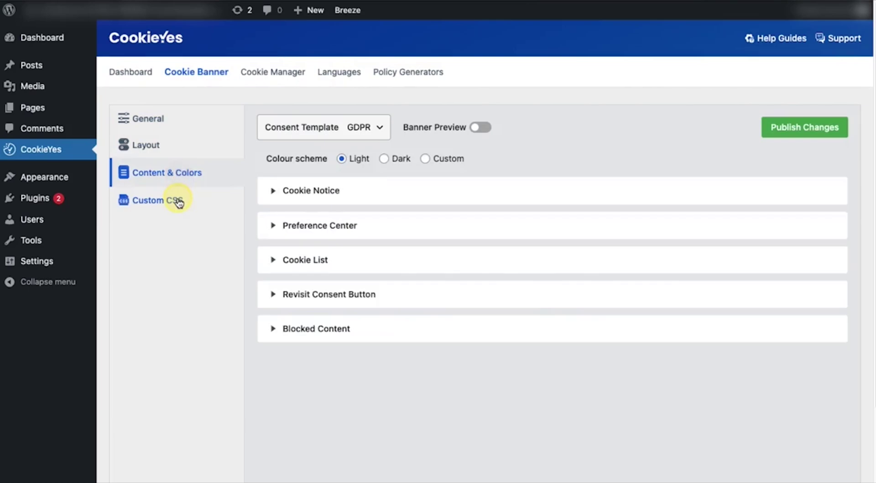
{"action": "left_click", "coordinate": [178, 202]}
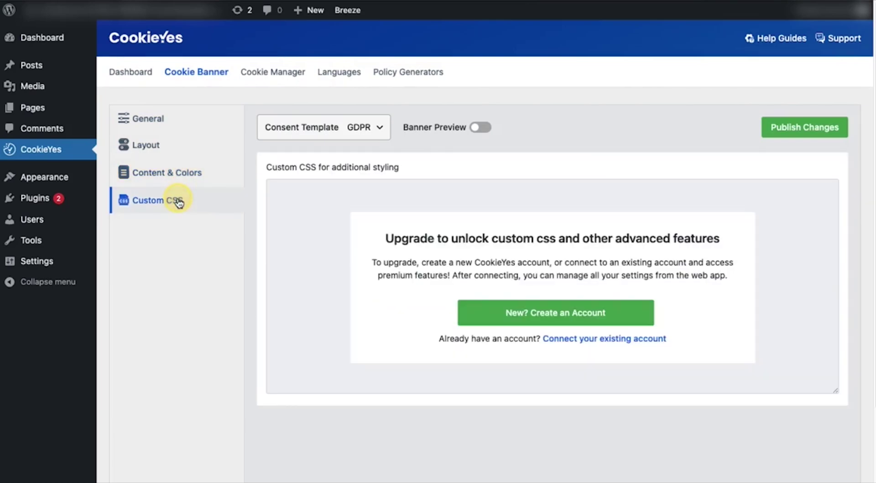
{"action": "left_click", "coordinate": [273, 73]}
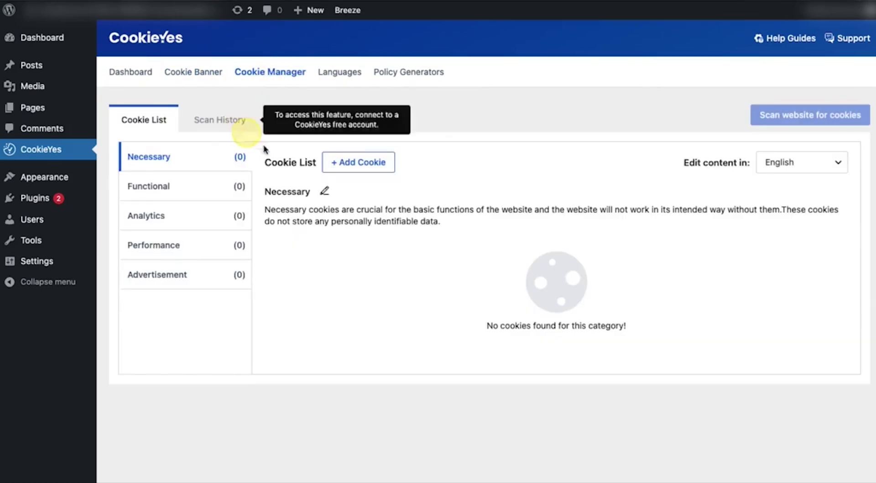
{"action": "left_click", "coordinate": [348, 164]}
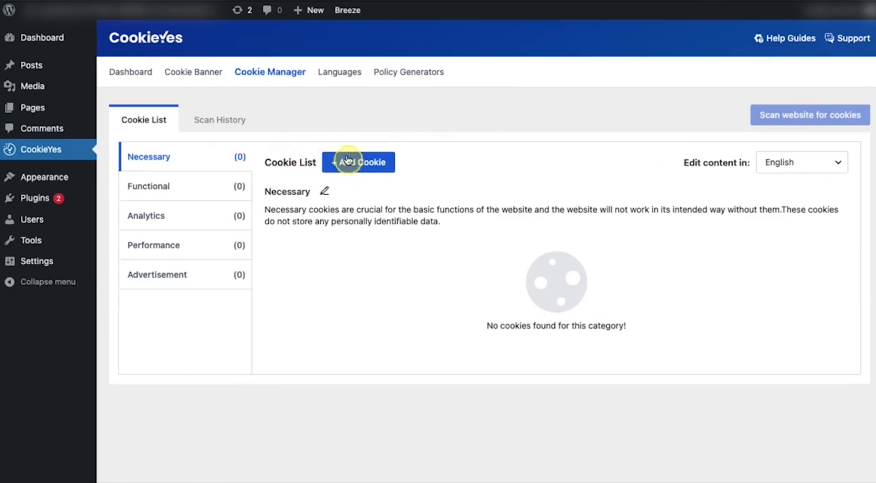
{"action": "left_click", "coordinate": [347, 78]}
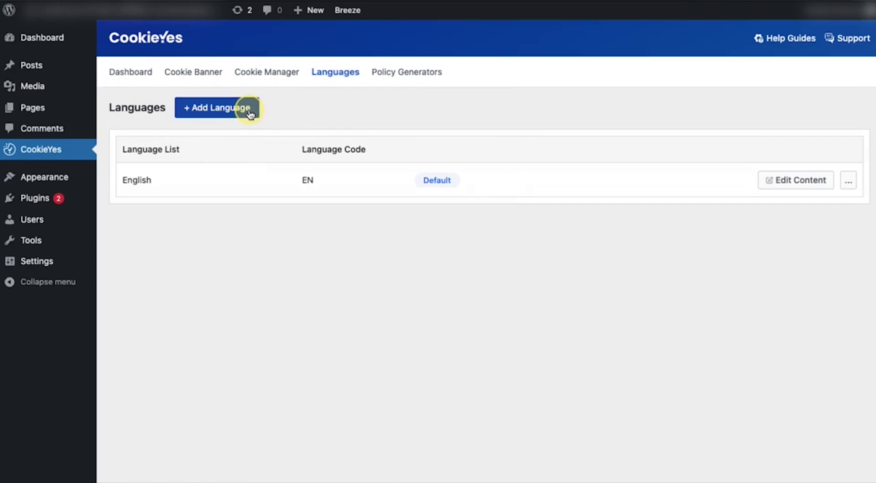
{"action": "left_click", "coordinate": [420, 72]}
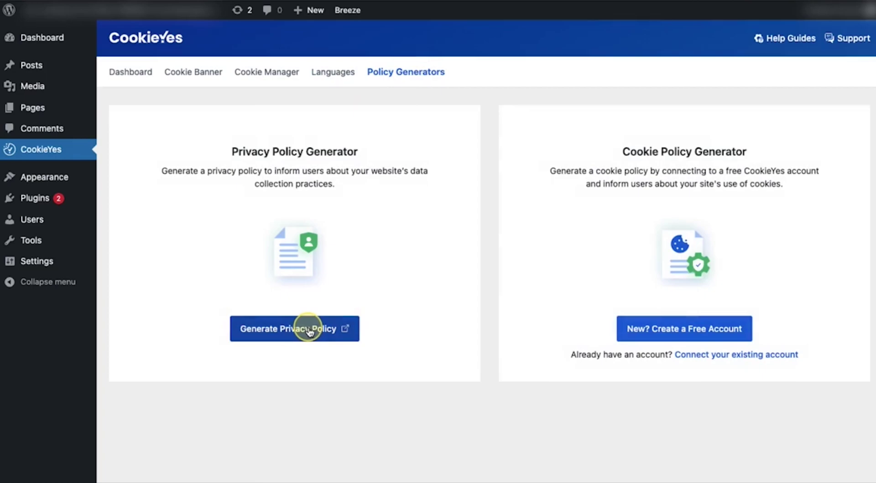
{"action": "left_click", "coordinate": [133, 73]}
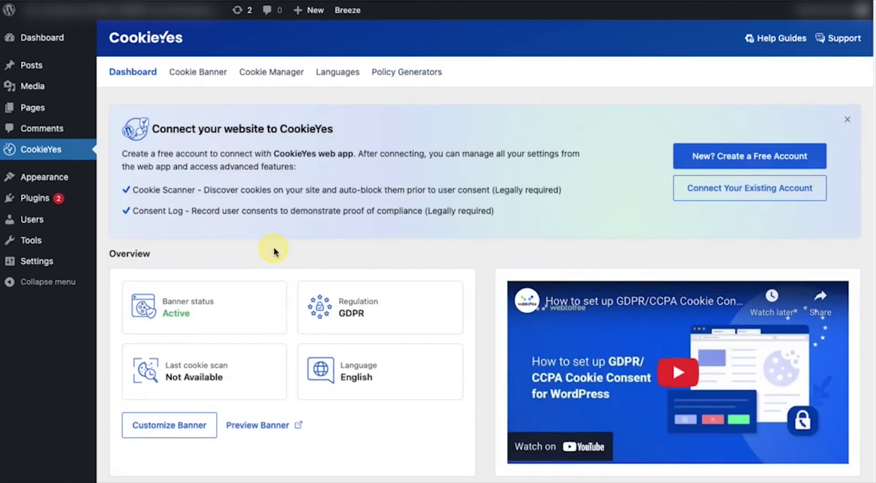